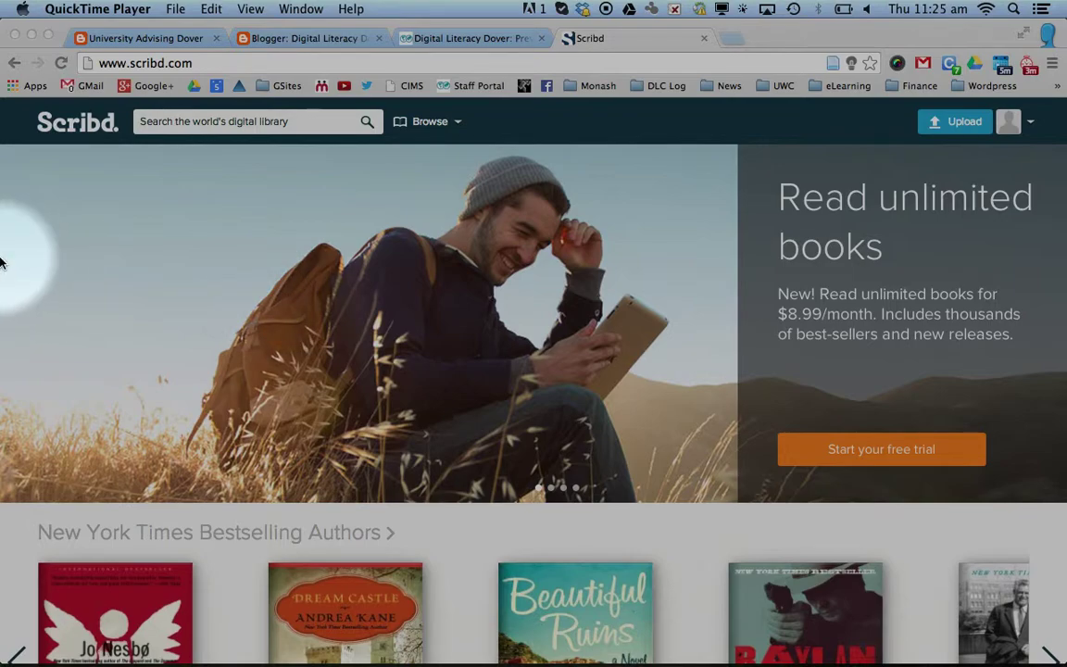
Open Learning Platform - for HOD.pdf from My Drive in the Drive viewer.
left_click(728, 49)
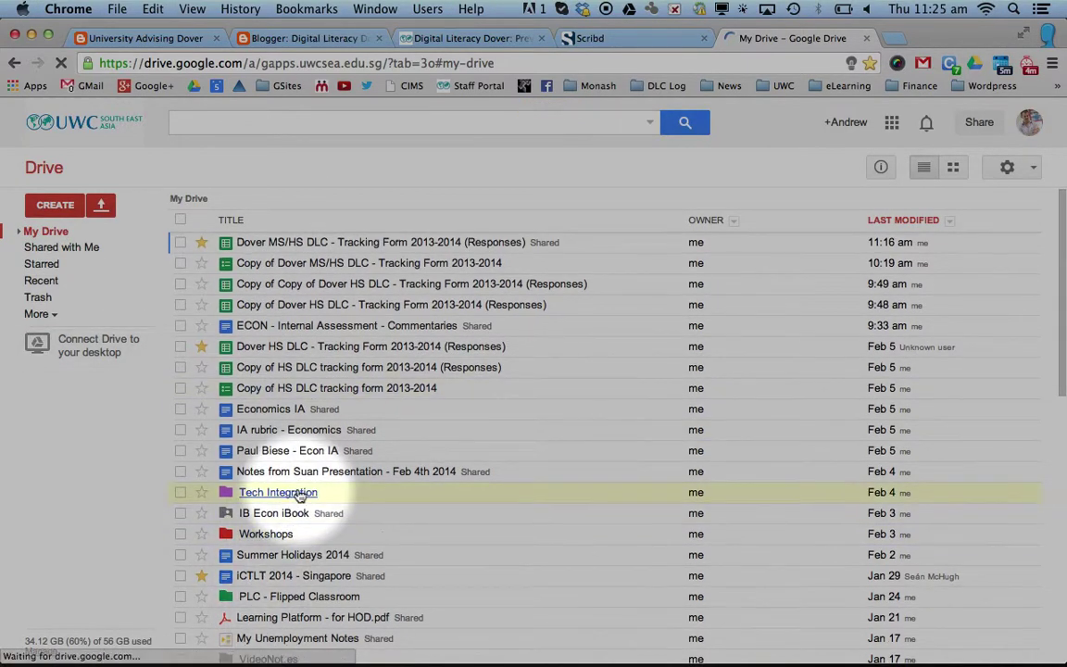
scroll(299, 496, "down", 2)
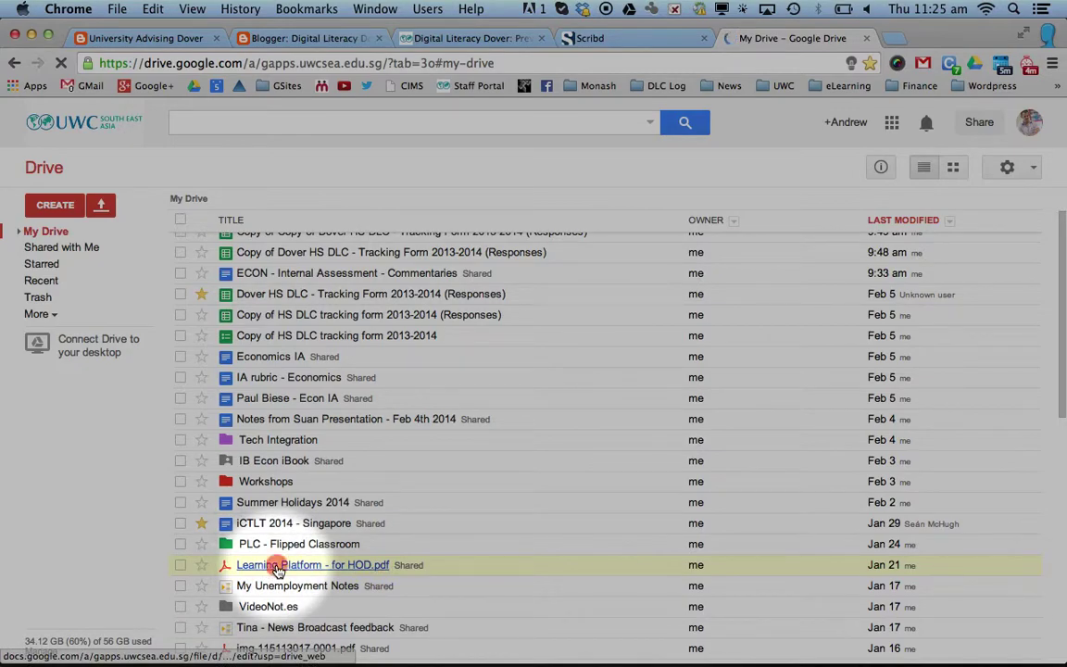
left_click(278, 568)
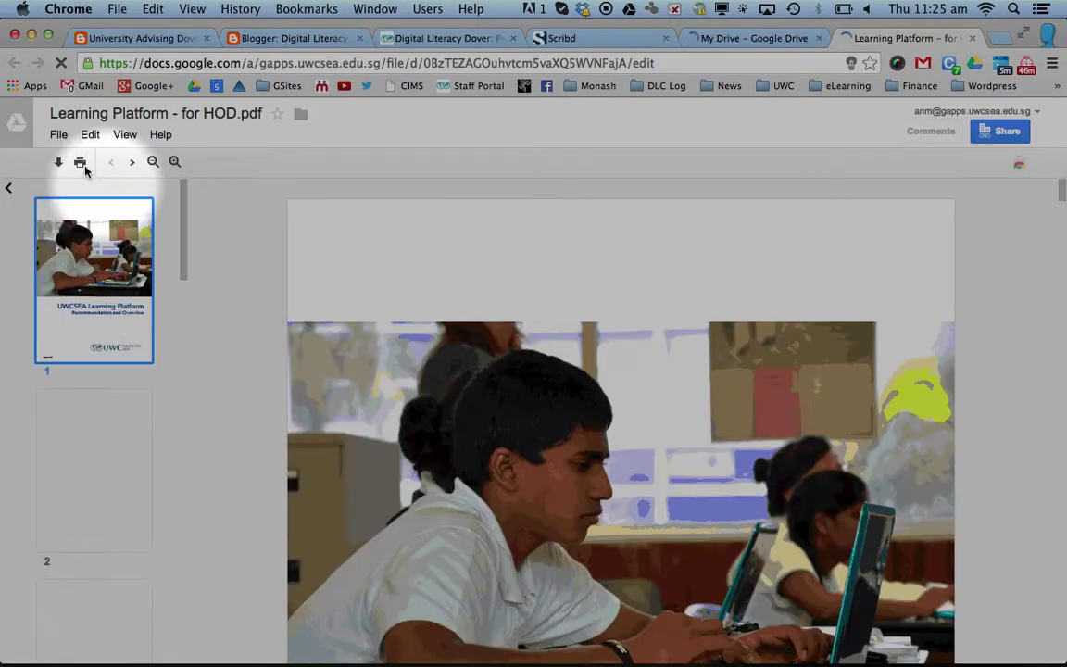
Bring up the PDF's 'Embed this PDF file' dialog and select its iframe code.
left_click(59, 139)
left_click(60, 151)
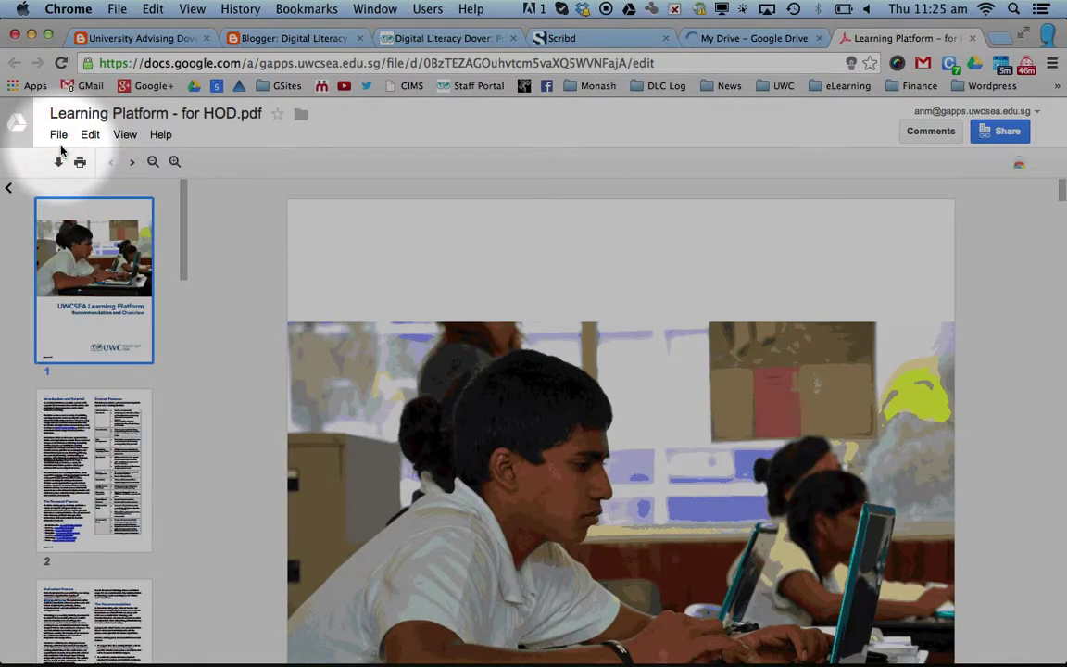
left_click(8, 189)
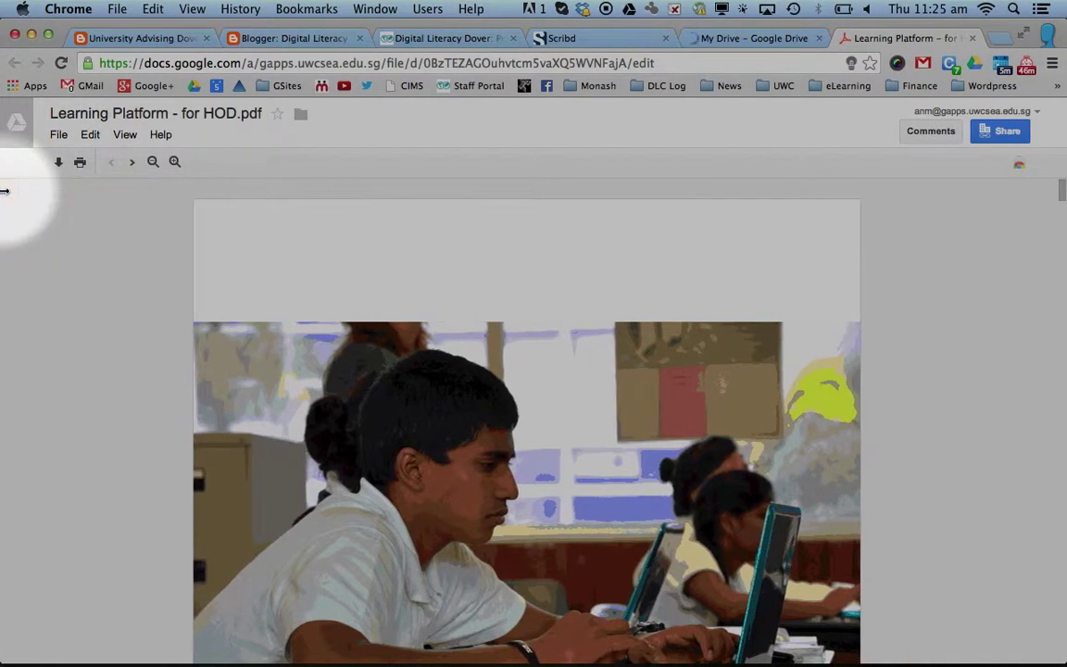
left_click(63, 135)
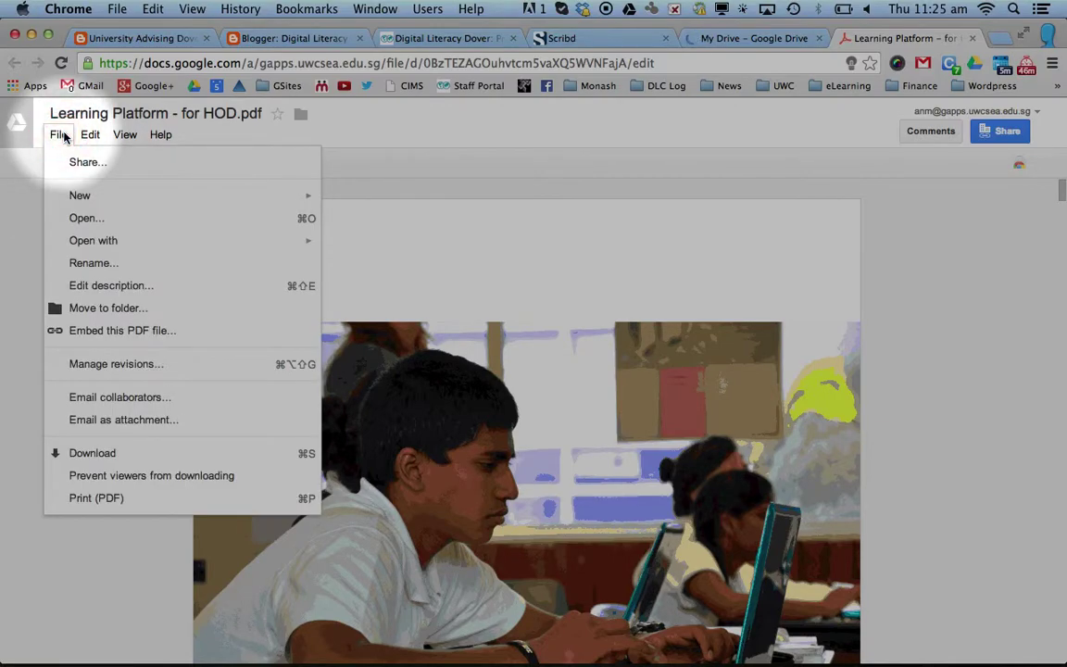
left_click(102, 331)
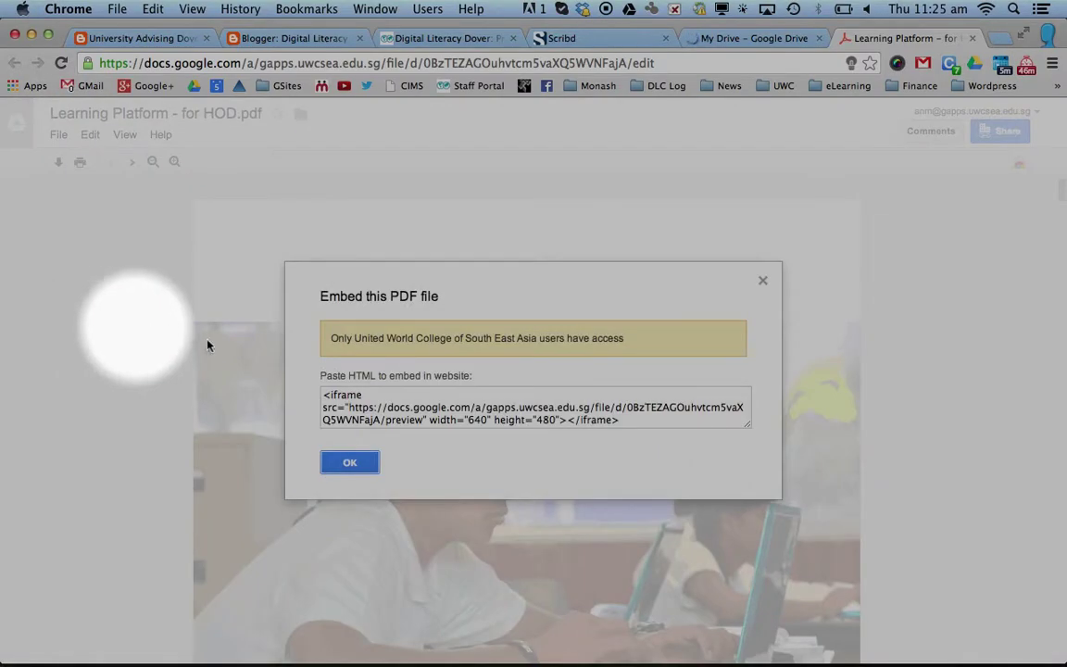
left_click(422, 406)
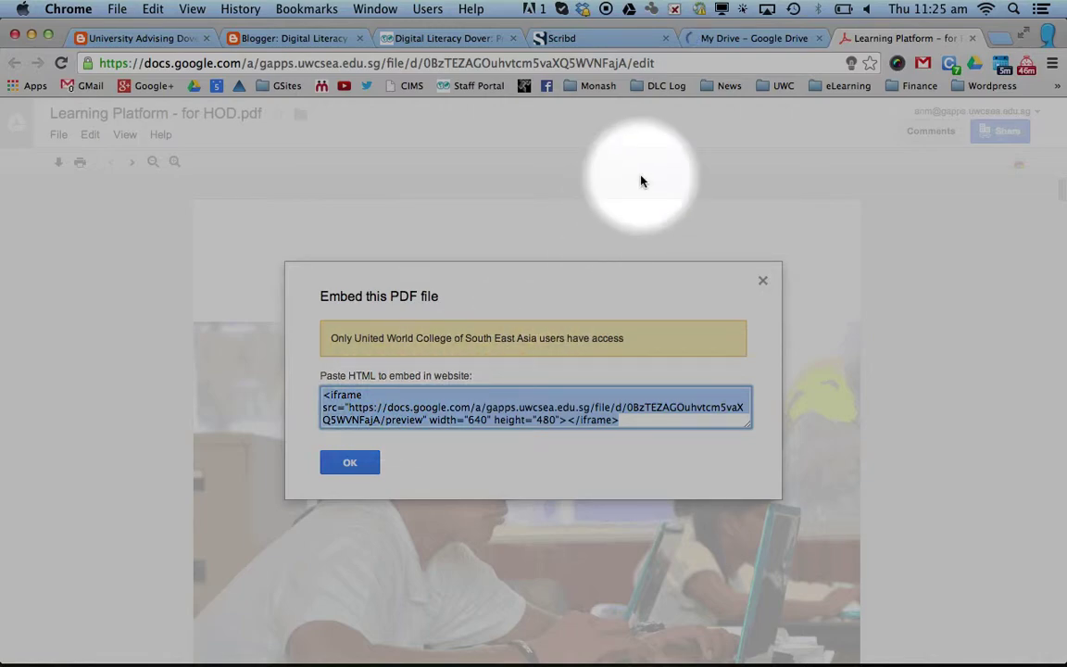
Delete the Scribd div, link and iframe embed block from the post's HTML.
left_click(250, 37)
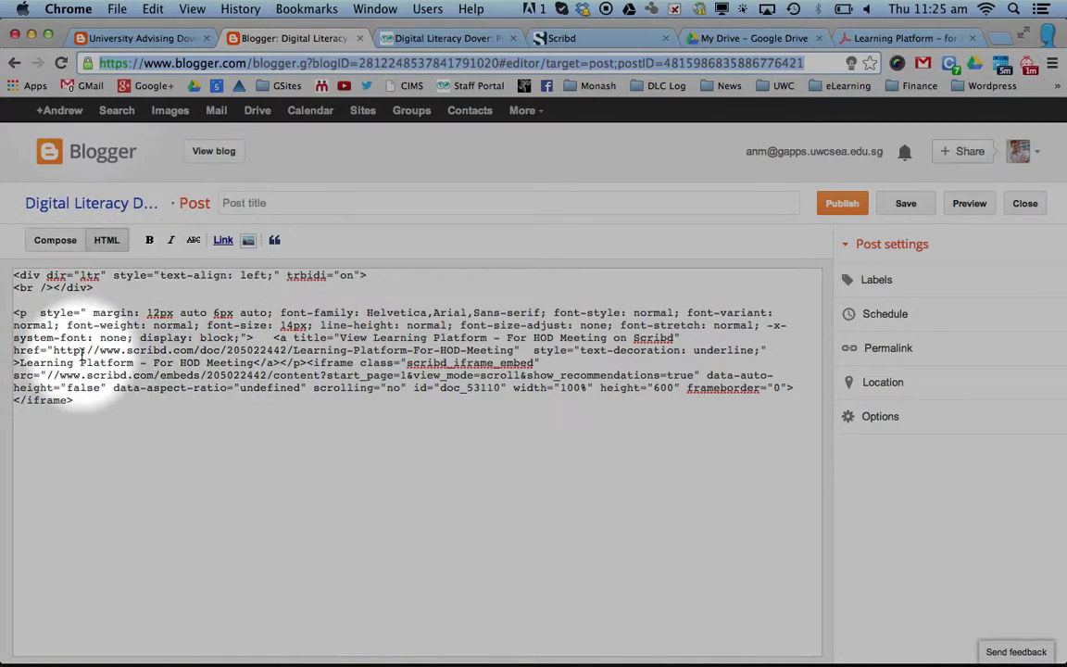
left_click(58, 241)
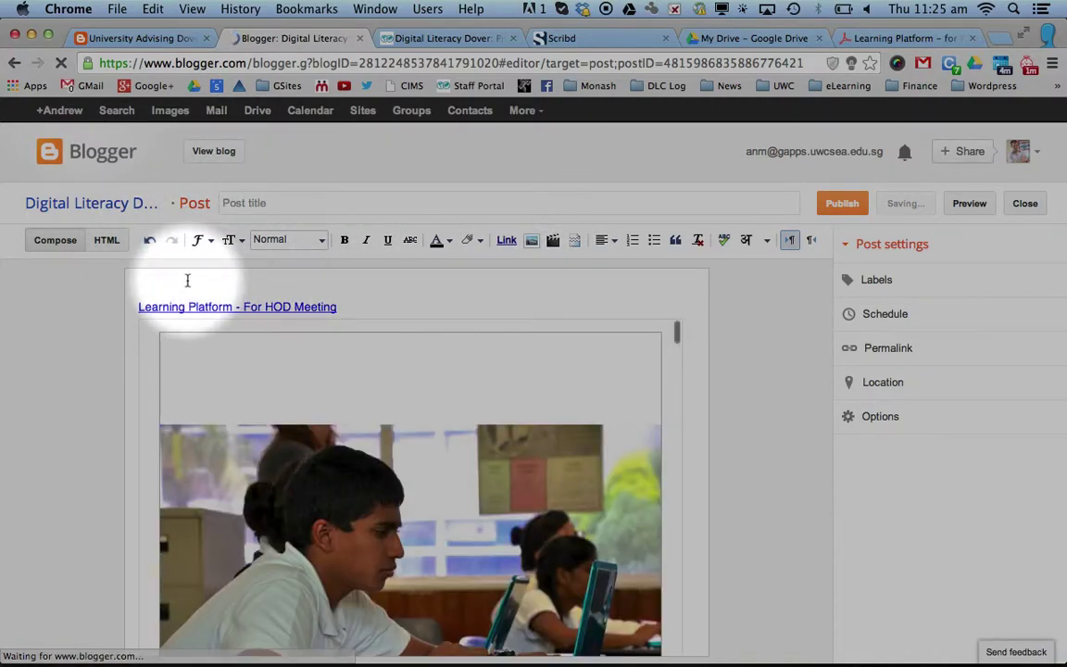
left_click(107, 243)
triple_click(118, 380)
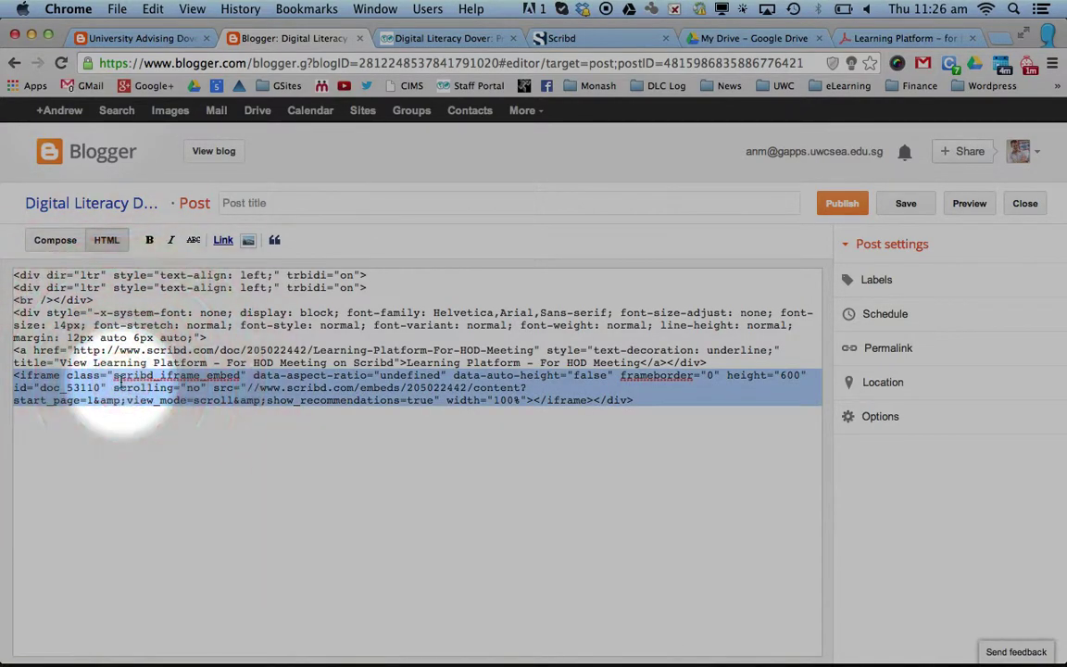
left_click(441, 387)
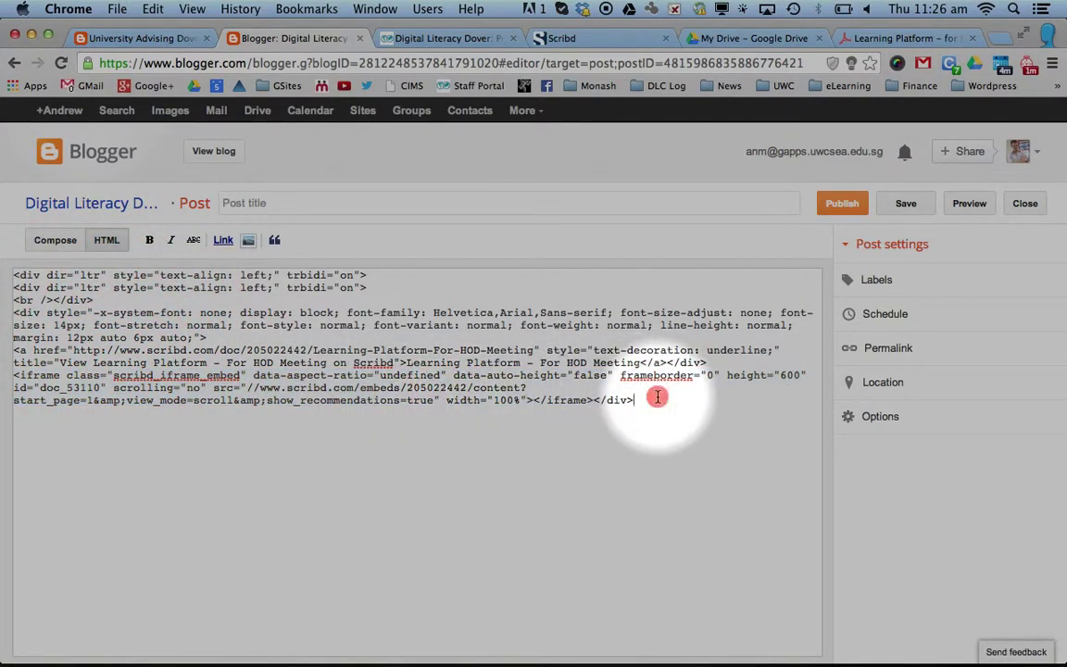
left_click_drag(657, 396, 13, 313)
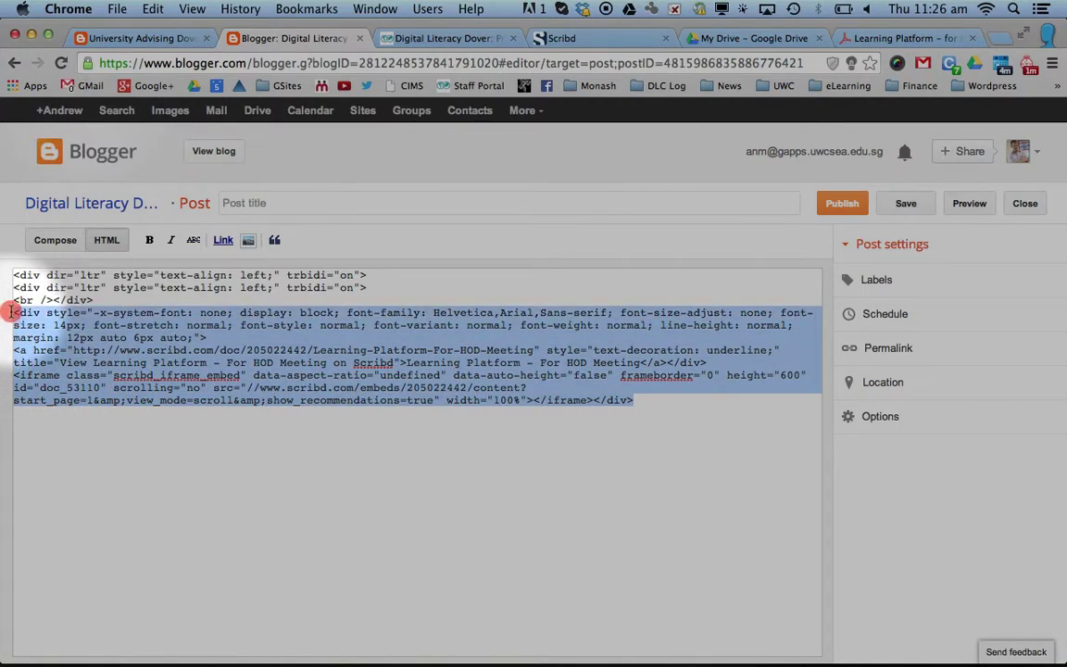
key("BackSpace")
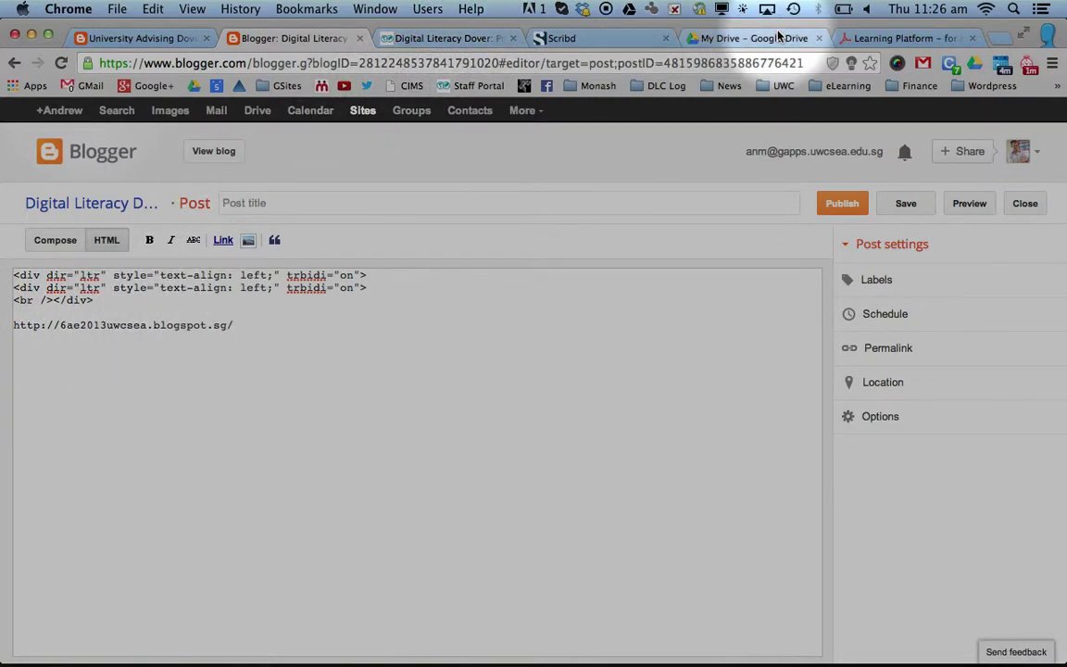
Paste the copied Drive iframe over the blog address line in the post HTML and preview it.
left_click(848, 38)
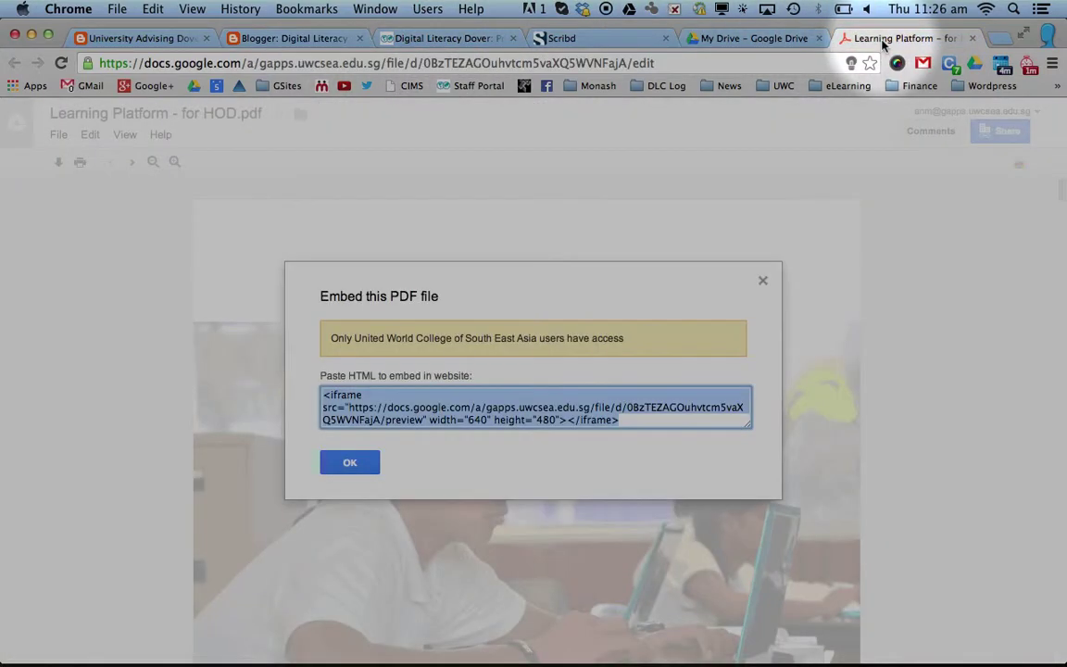
right_click(505, 417)
left_click(519, 319)
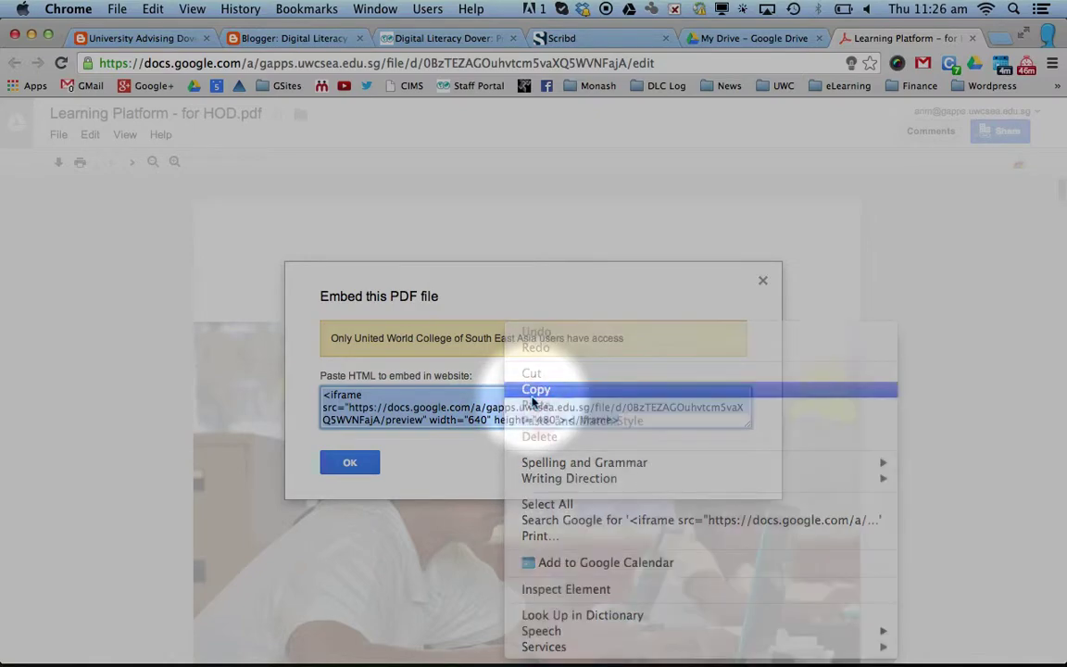
left_click(273, 38)
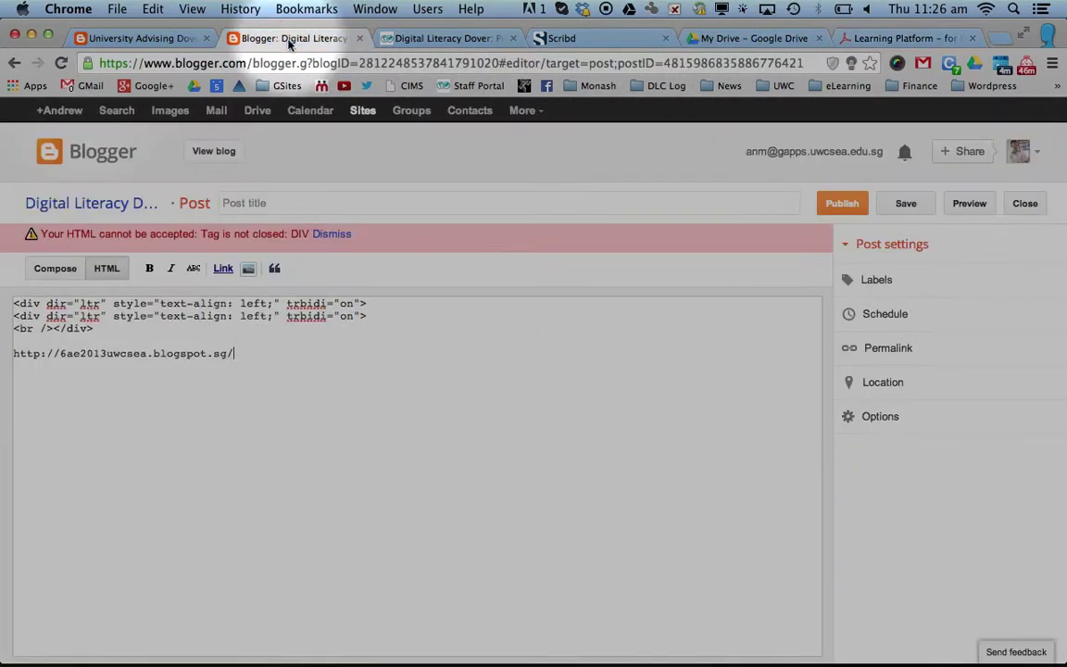
triple_click(191, 355)
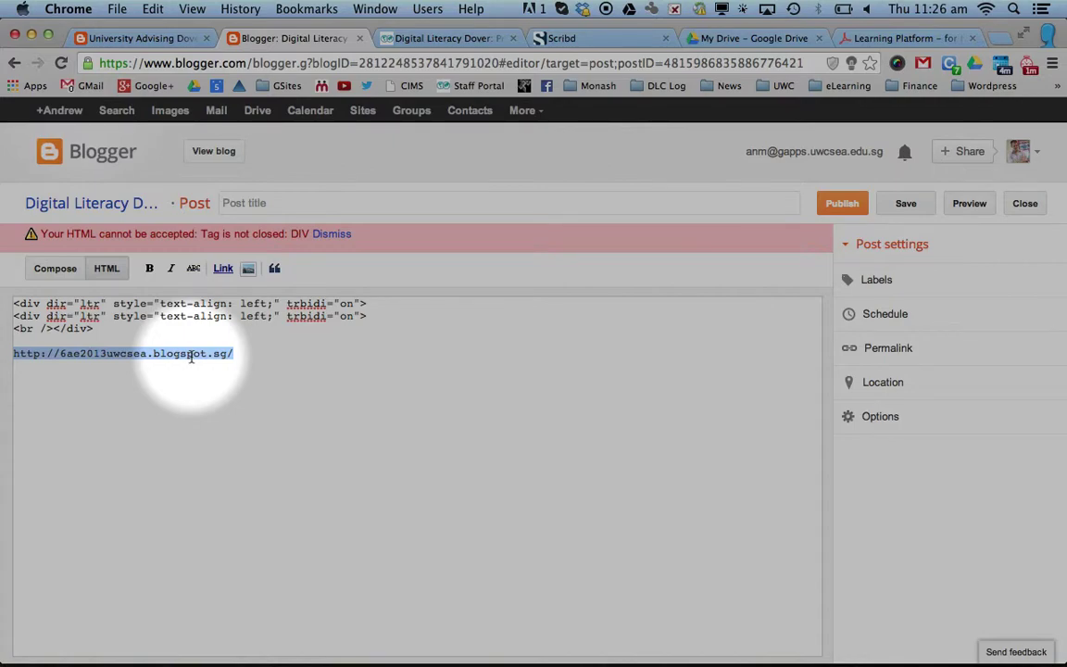
key("super+v")
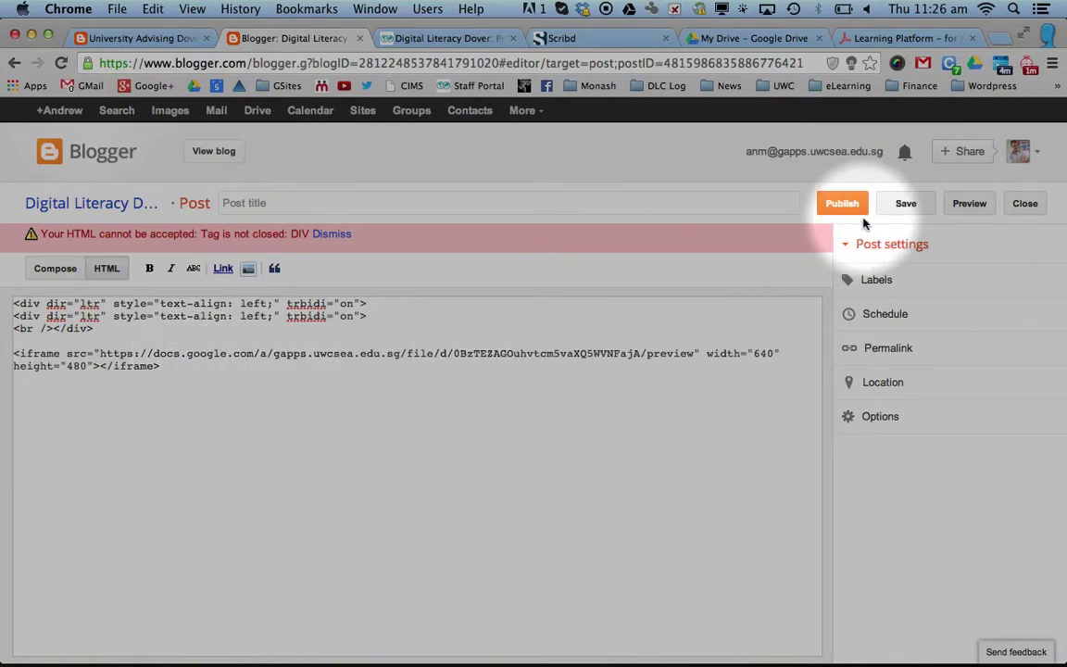
left_click(966, 206)
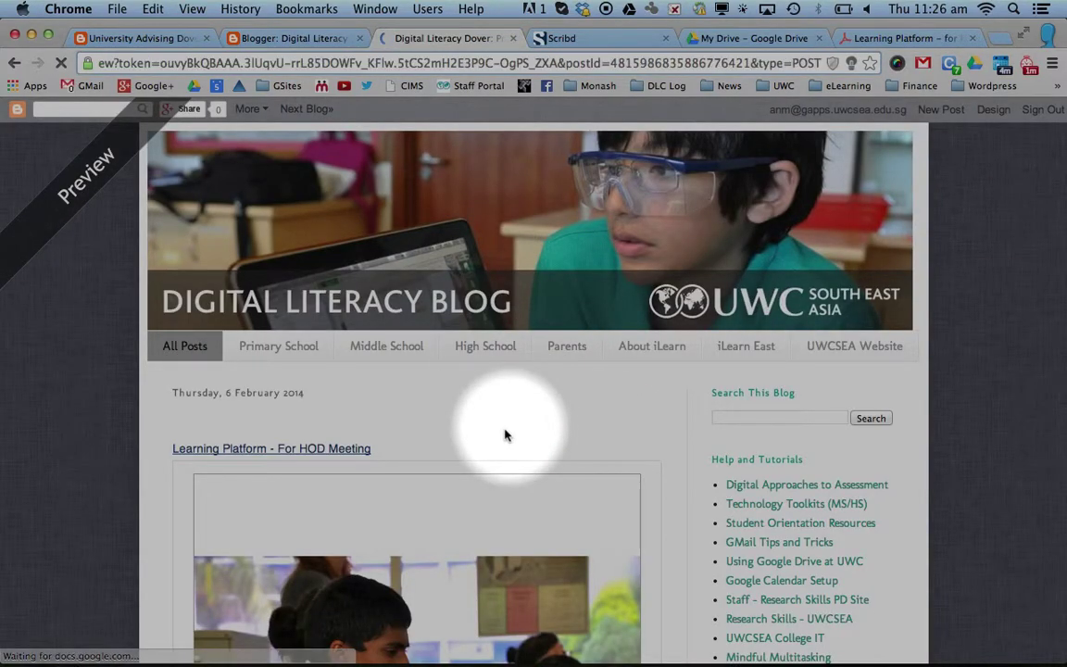
scroll(505, 435, "down", 3)
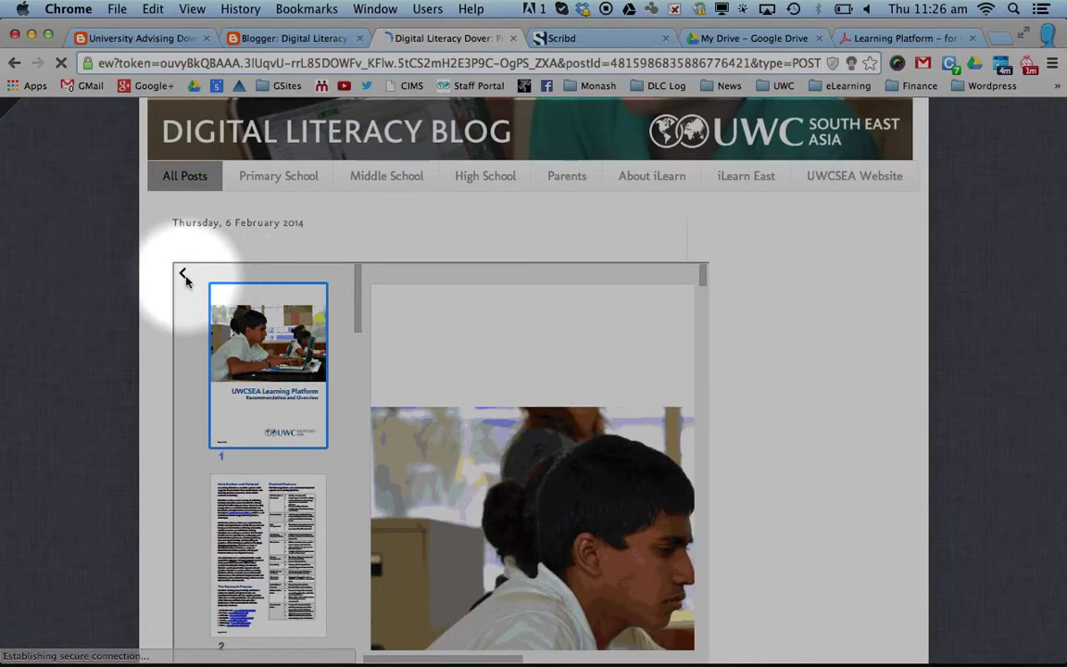
scroll(455, 312, "down", 3)
left_click(276, 405)
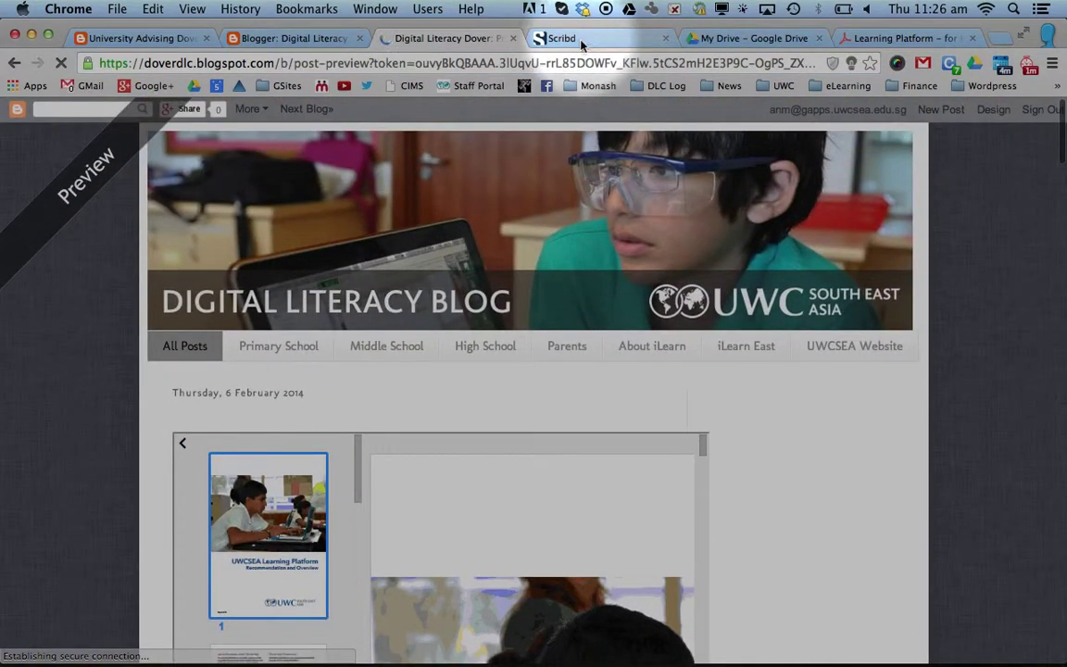
left_click(581, 42)
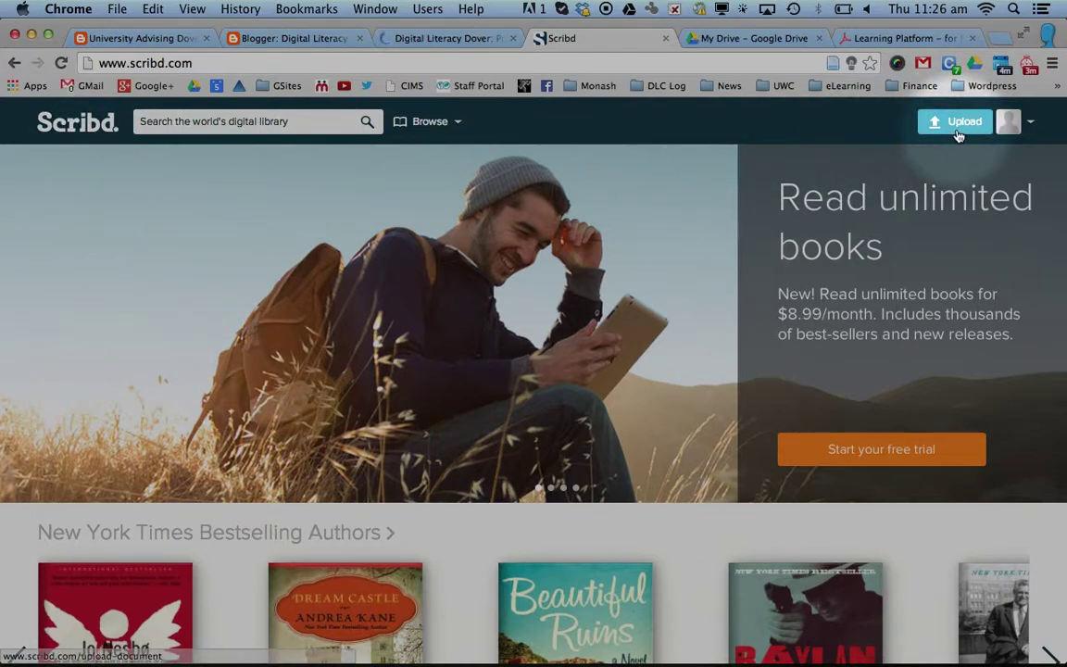
Go to Scribd's Start Uploading page and bring up the computer file chooser.
left_click(1035, 128)
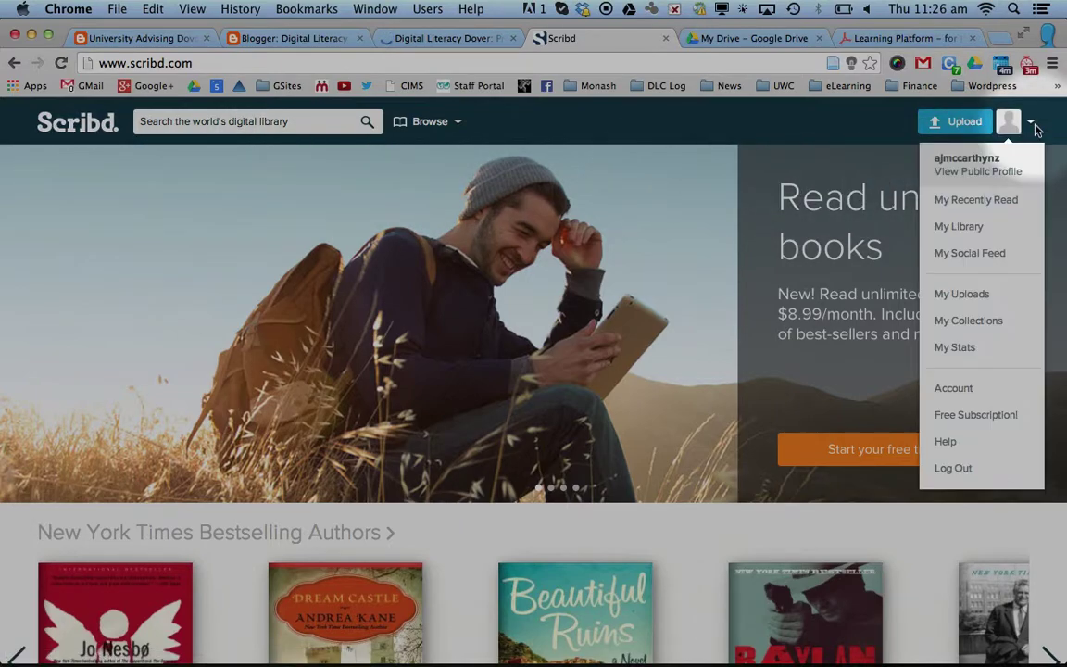
left_click(1035, 128)
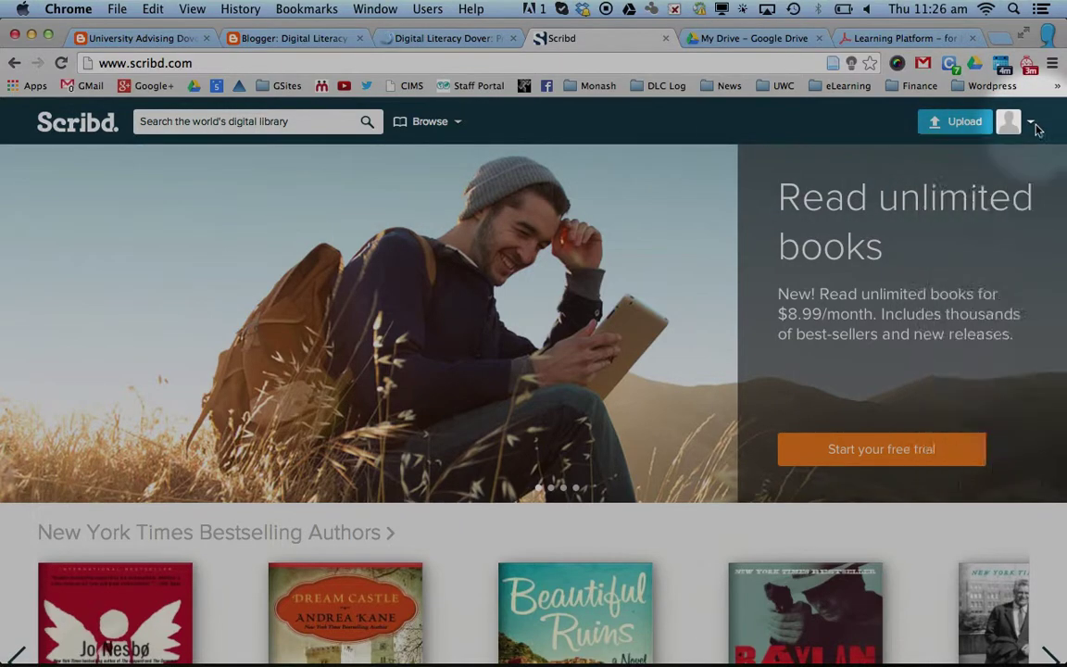
left_click(963, 128)
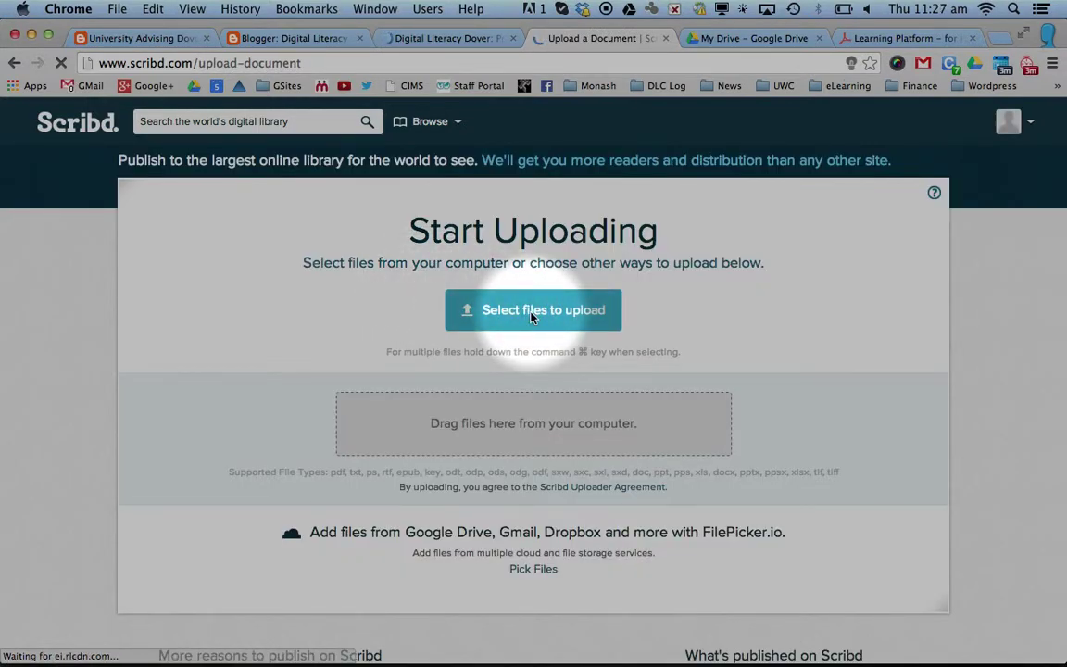
left_click(533, 313)
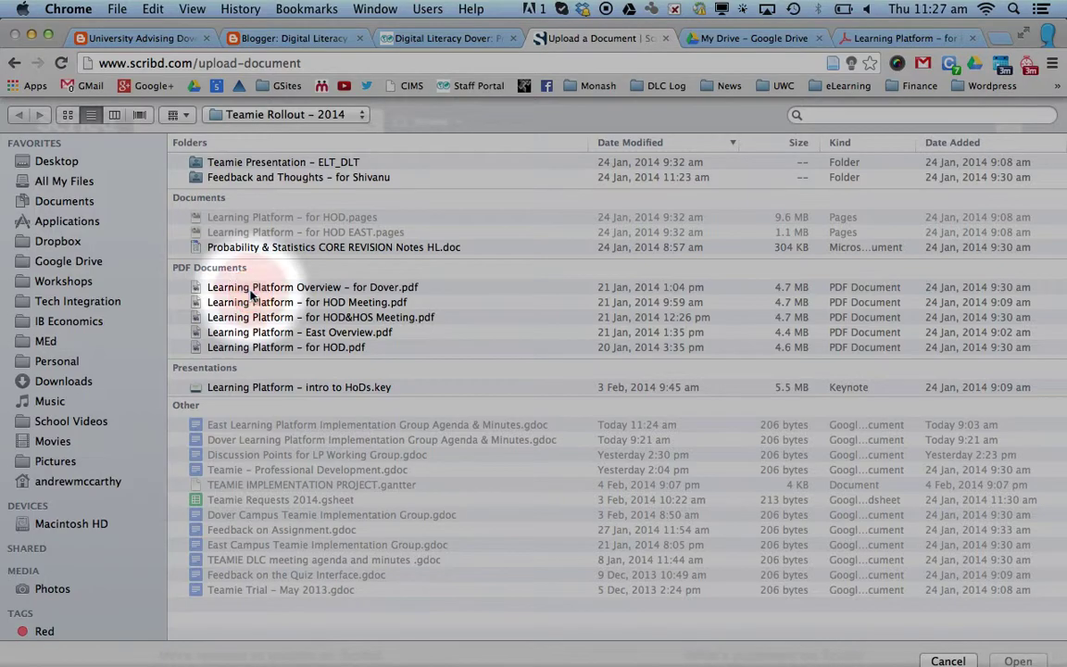
Upload Mindmaps for Humanities.pdf from the Desktop to Scribd.
left_click(251, 291)
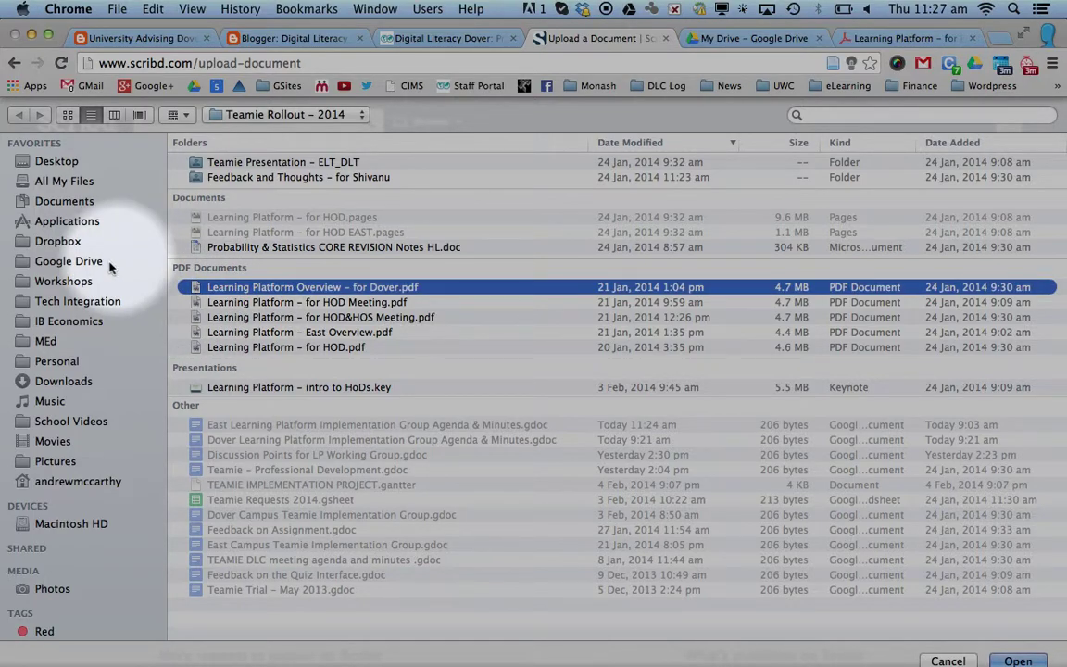
left_click(55, 161)
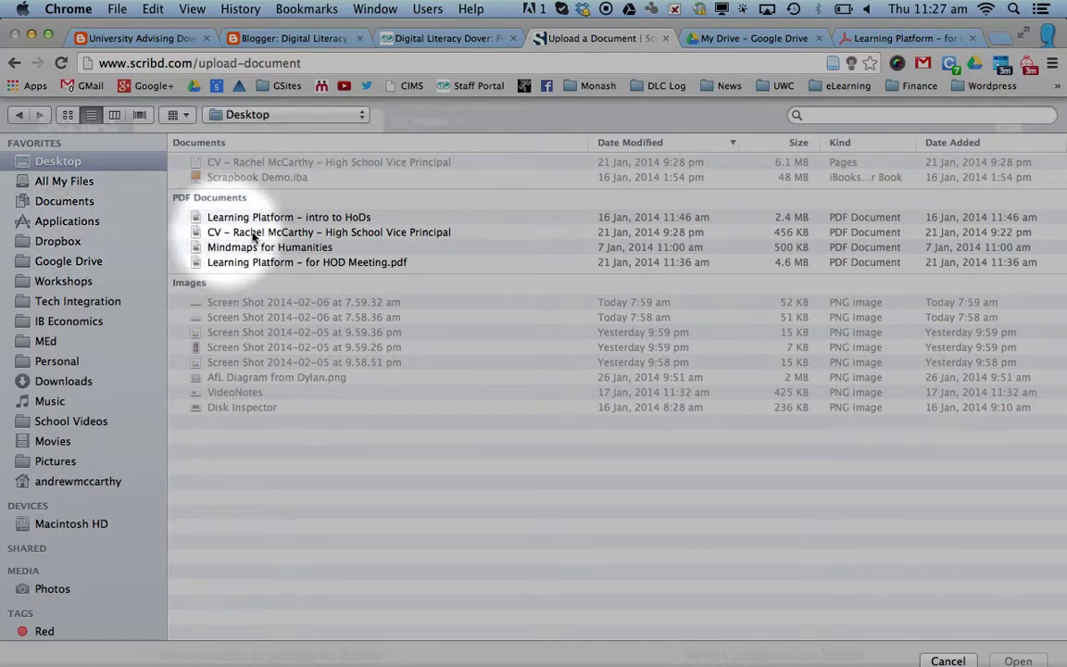
left_click(267, 247)
double_click(267, 247)
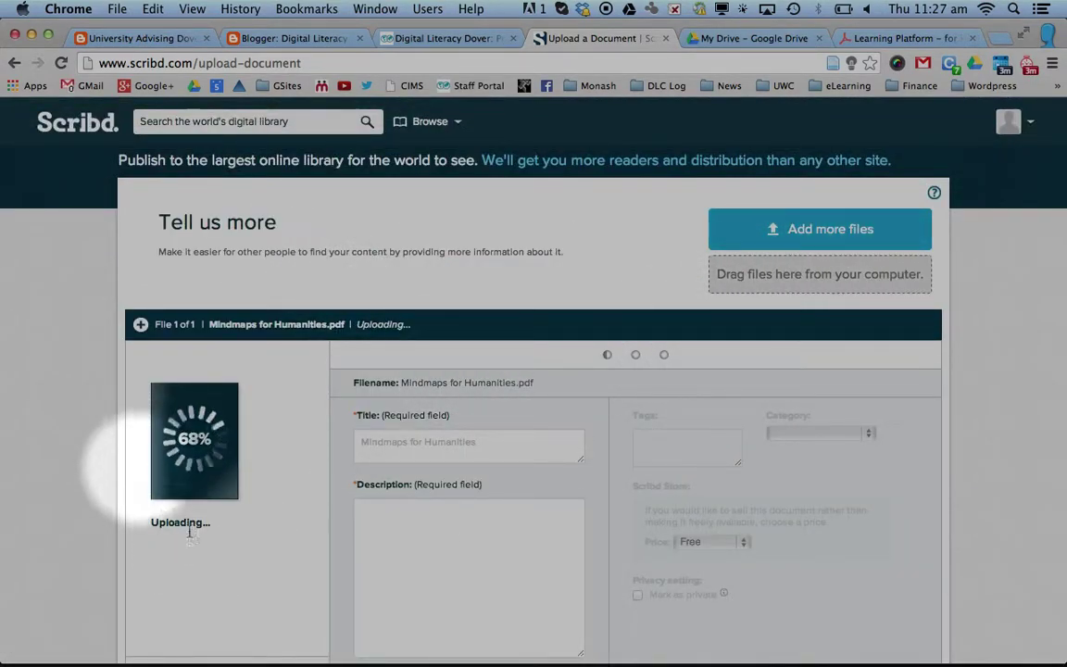
Start the description with 'Th', save the details, and select the Scribd embed code.
scroll(278, 408, "down", 3)
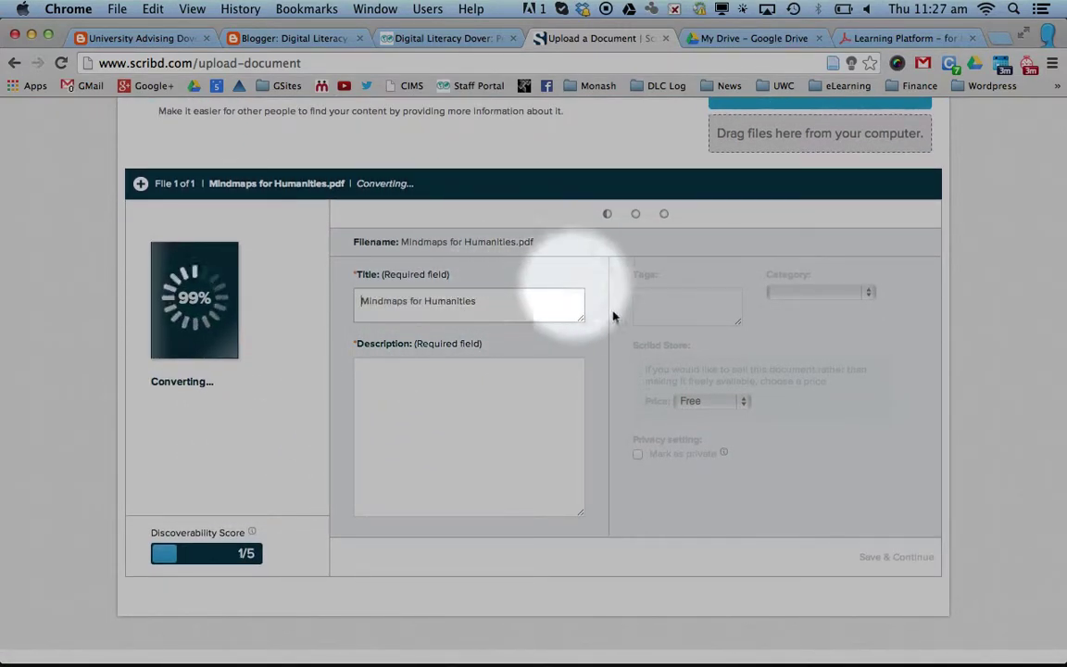
left_click(498, 394)
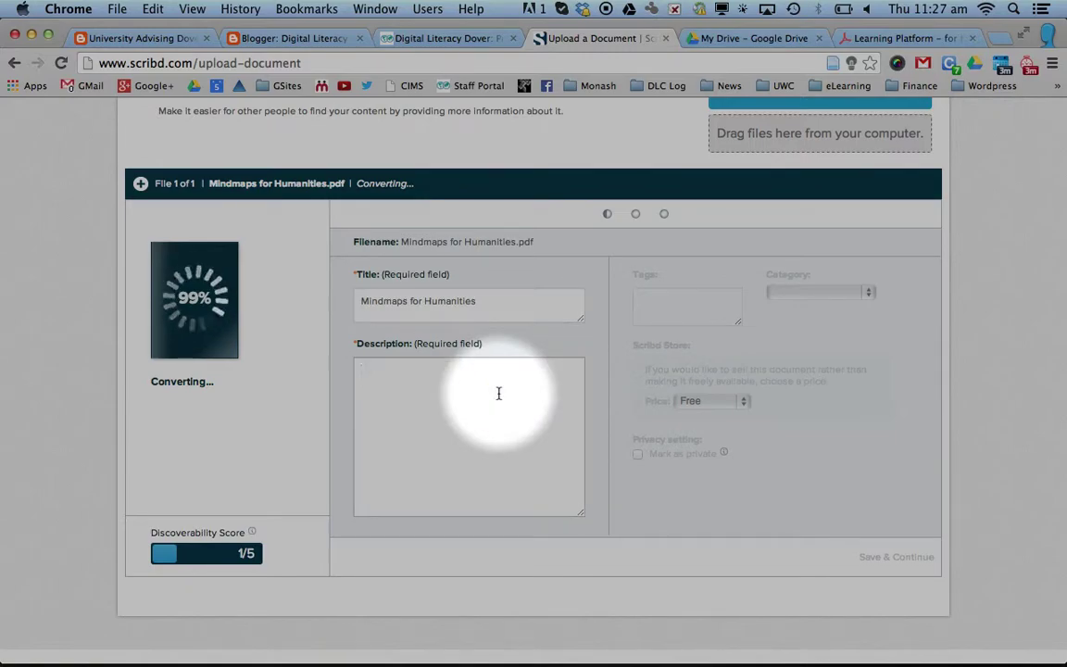
type("This")
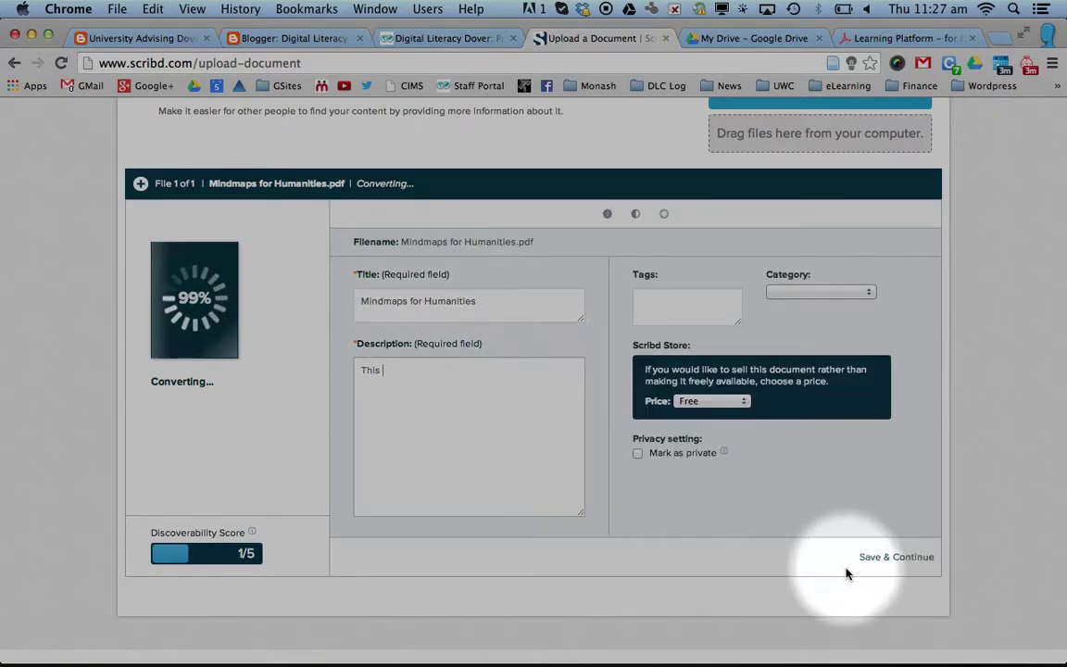
left_click(895, 558)
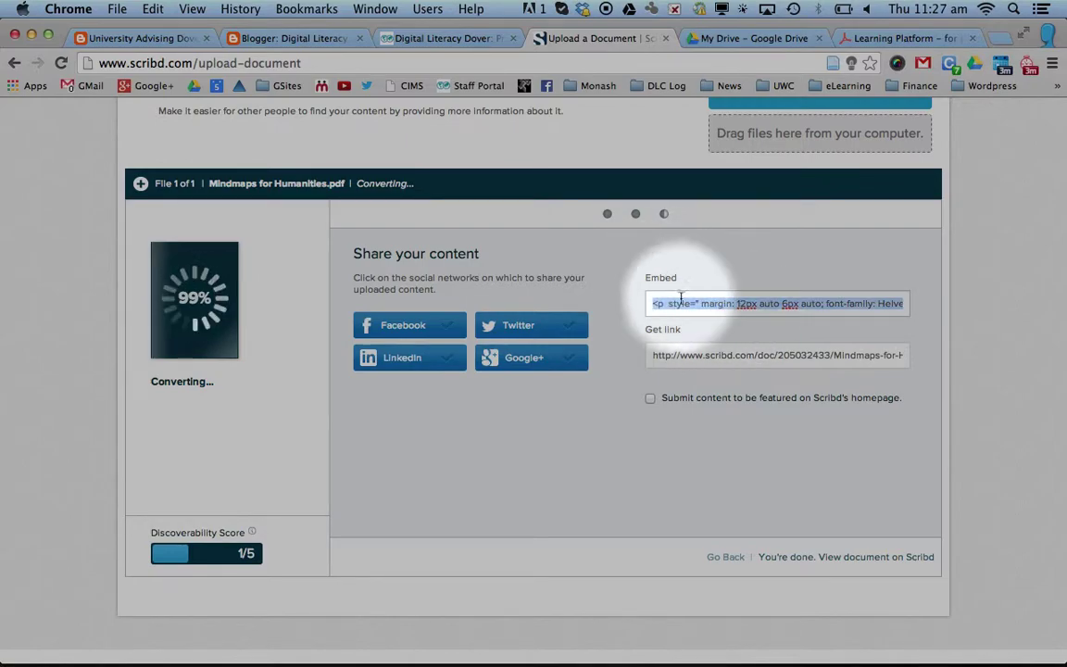
left_click(682, 301)
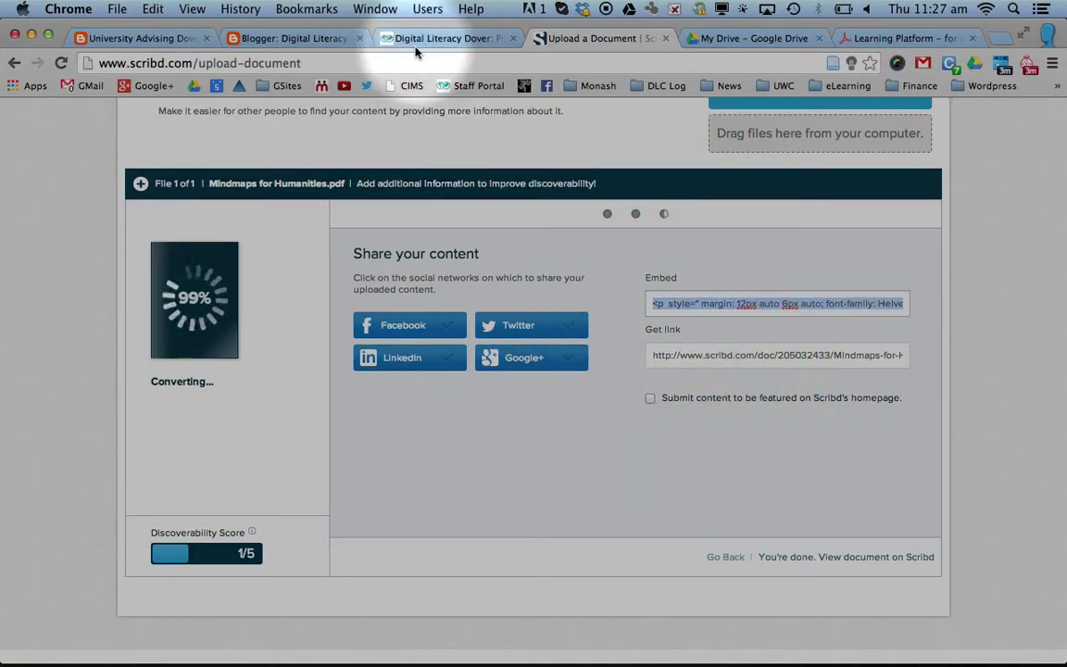
Replace the Drive iframe in the post HTML with the Scribd Mindmaps embed and preview it.
left_click(280, 38)
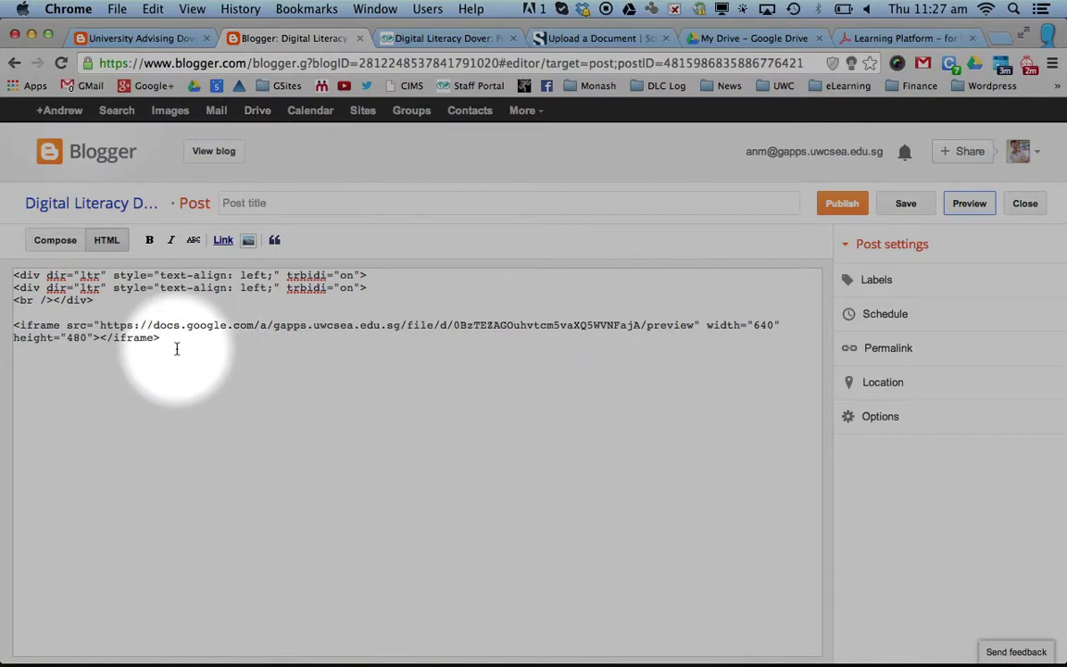
left_click_drag(172, 339, 3, 325)
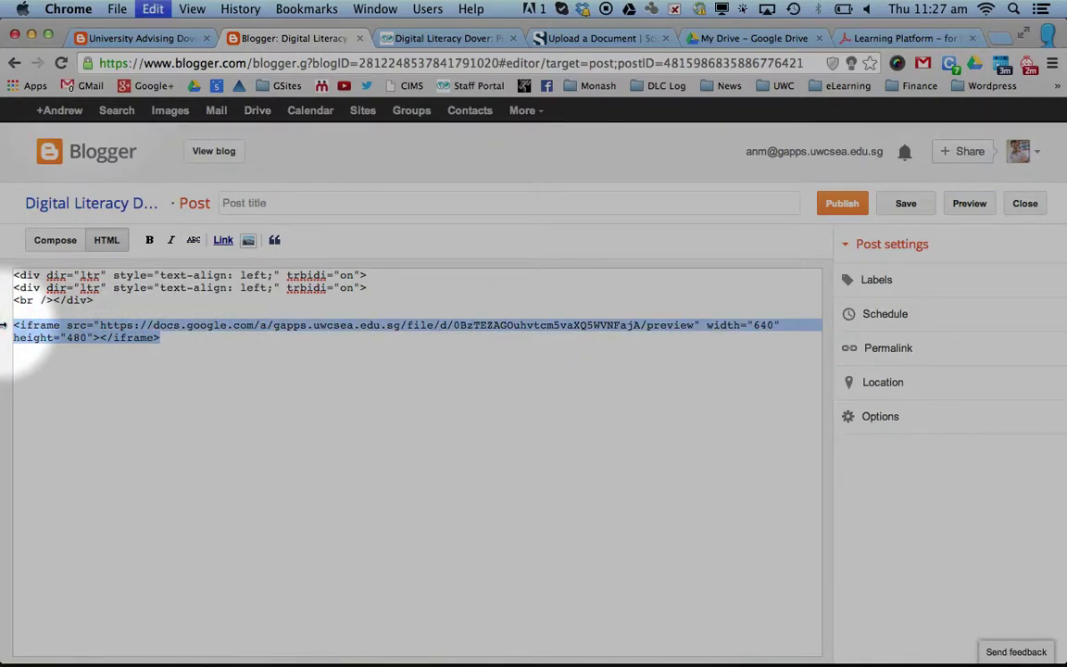
type("<p  style=\" margin: 12px auto 6px auto; font-family: Helvetica,Arial,Sans-serif; font-style: normal; font-variant: normal; font-weight: normal; font-size: 14px; line-height: normal; font-size-adjust: none; font-stretch: normal; -x-system-font: none; display: block;\">   <a title=\"View Mindmaps for Humanities on Scribd\" href=\"http://www.scribd.com/doc/205032433/Mindmaps-for-Humanities\"  style=\"text-decoration: underline;\" >Mindmaps for Humanities</a></p><iframe class=\"scribd_iframe_embed\" src=\"//www.scribd.com/embeds/205032433/content?start_page=1&view_mode=scroll&show_recommendations=true\" data-auto-height=\"false\" data-aspect-ratio=\"undefined\" scrolling=\"no\" id=\"doc_7839\" width=\"100%\" height=\"600\" frameborder=\"0\"></iframe>")
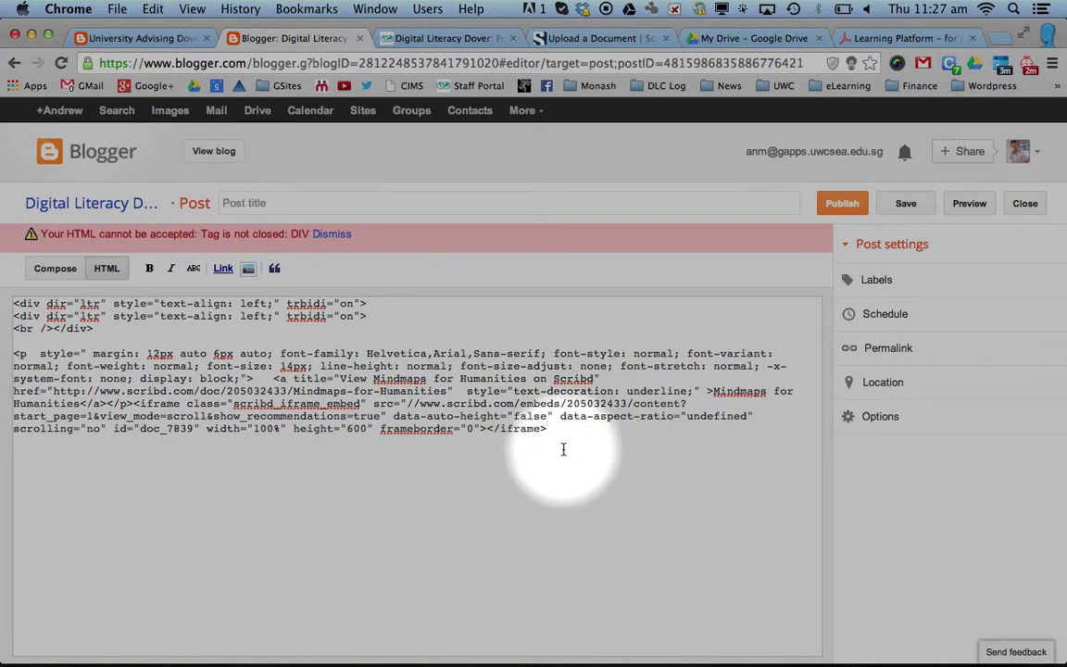
left_click(965, 203)
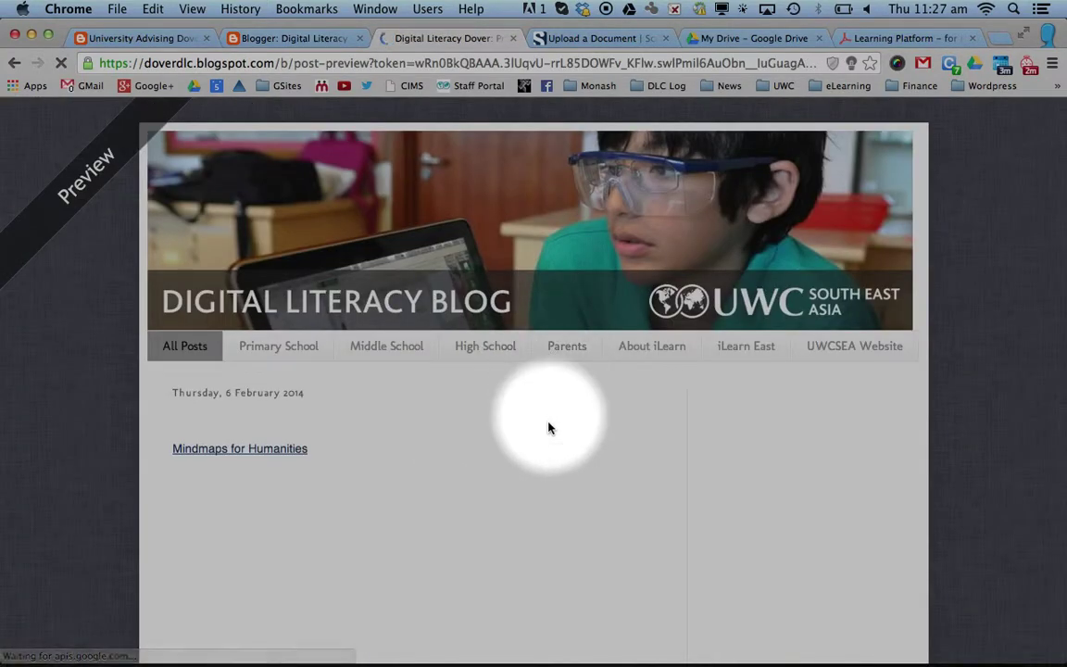
Scroll through the preview's 'Creating a mind map' pages, then return to the Blogger editor.
scroll(567, 388, "down", 4)
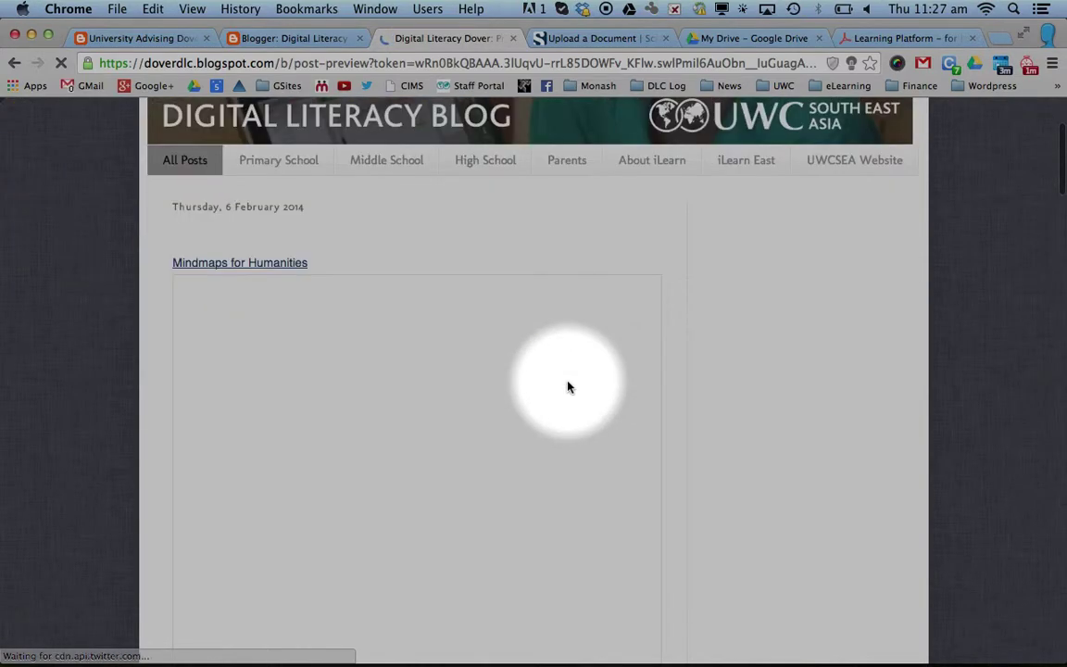
scroll(567, 386, "down", 2)
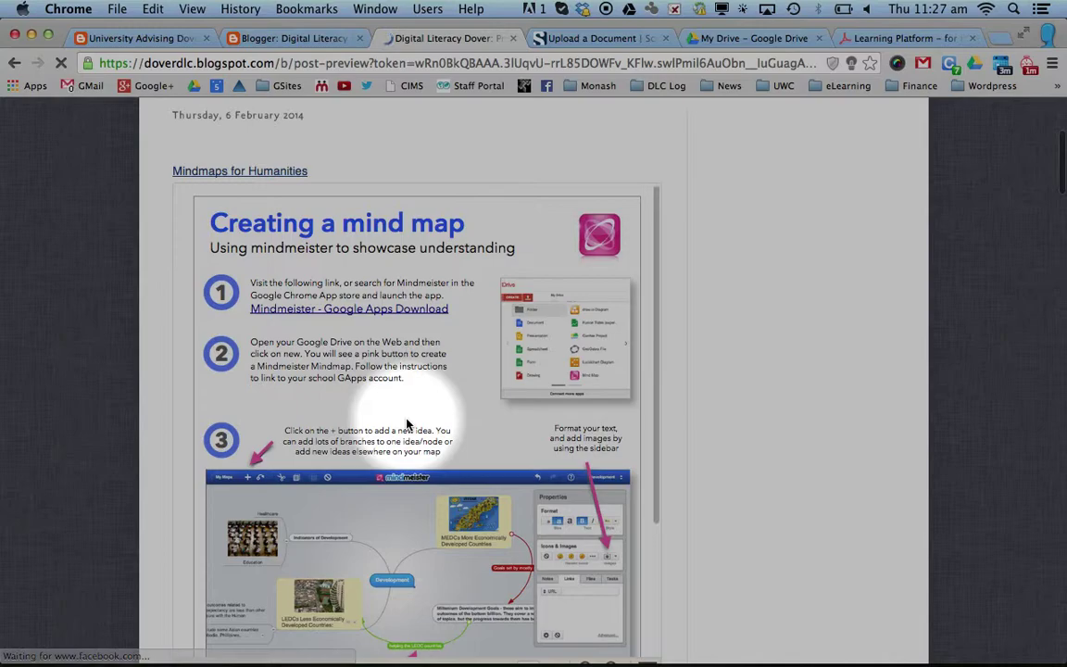
scroll(409, 419, "down", 3)
scroll(409, 424, "up", 4)
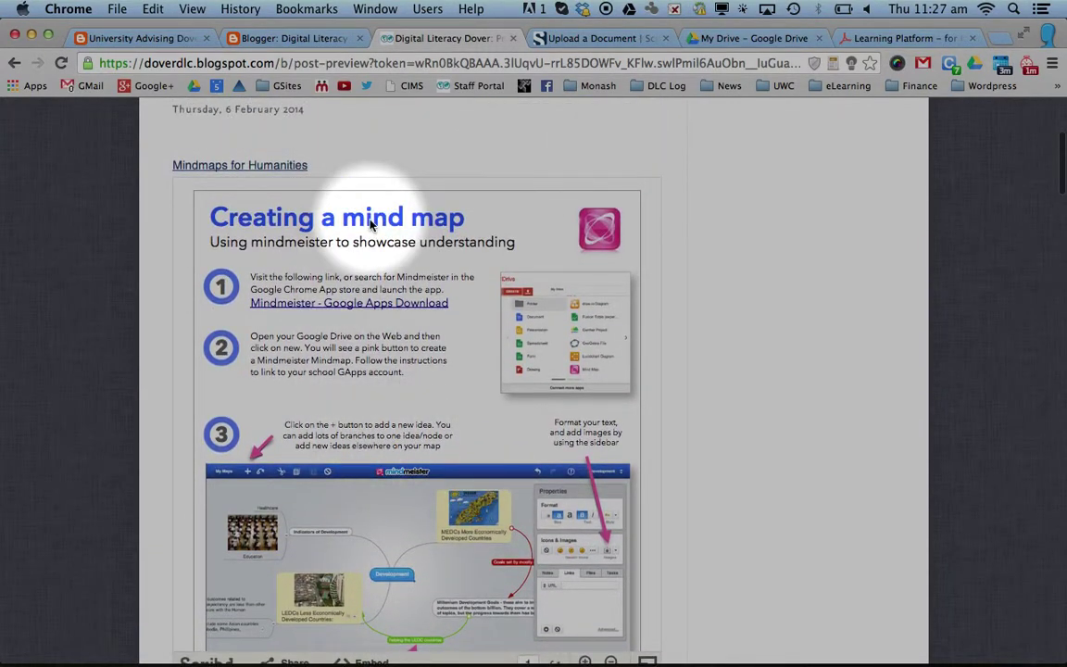
right_click(448, 255)
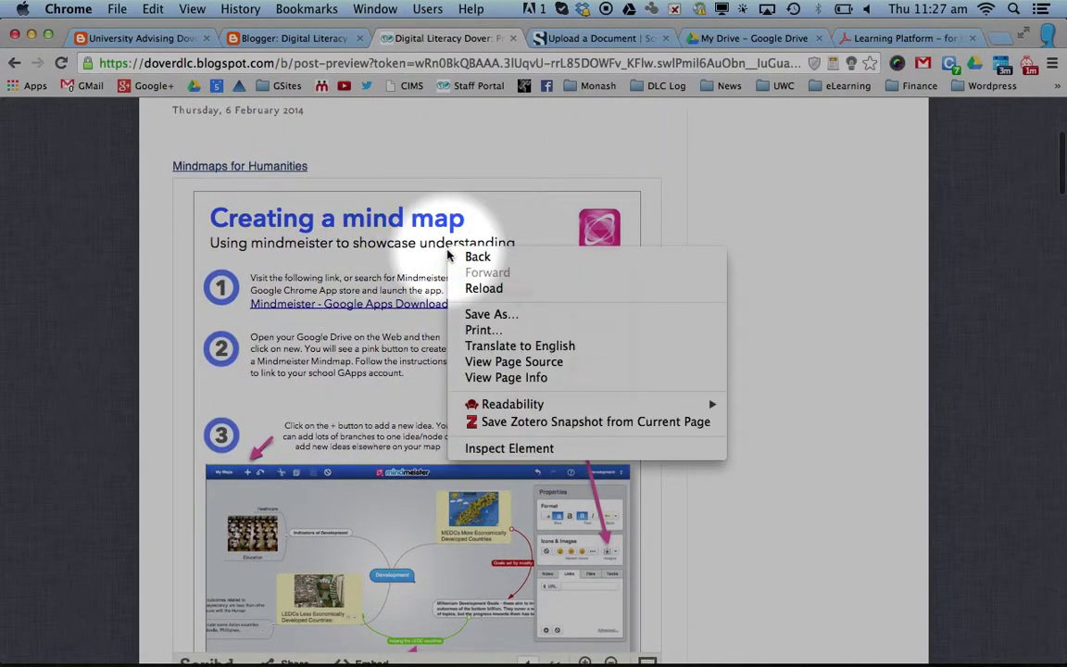
left_click(243, 28)
left_click(278, 37)
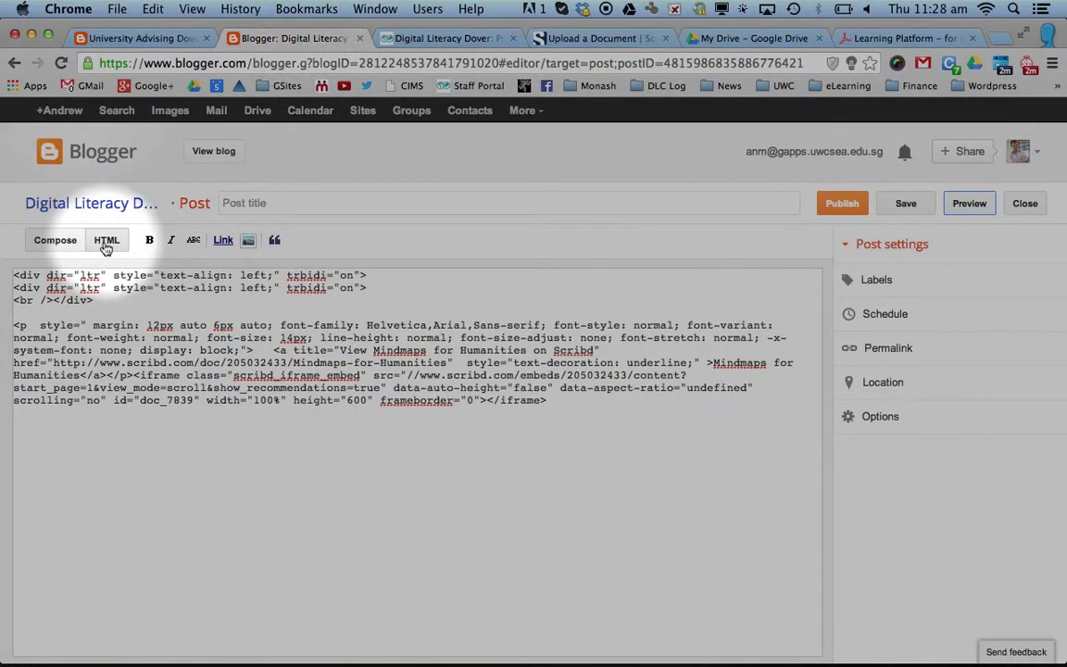
Return to the Scribd upload page and review the Mindmaps for Humanities embed code and link.
left_click(609, 42)
scroll(278, 268, "up", 3)
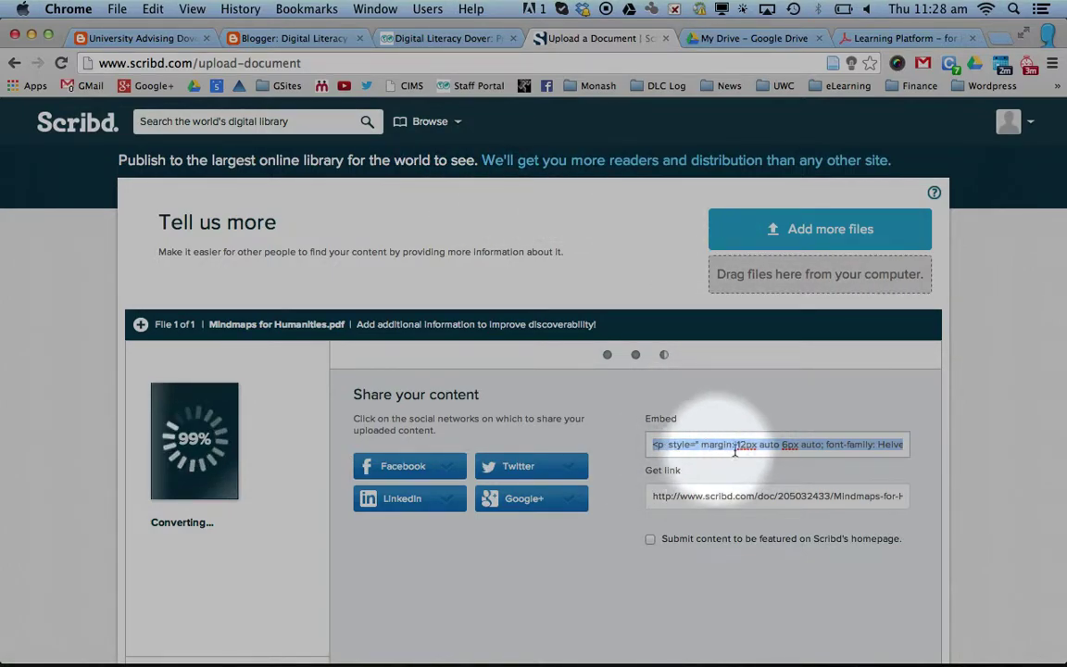
scroll(576, 471, "down", 5)
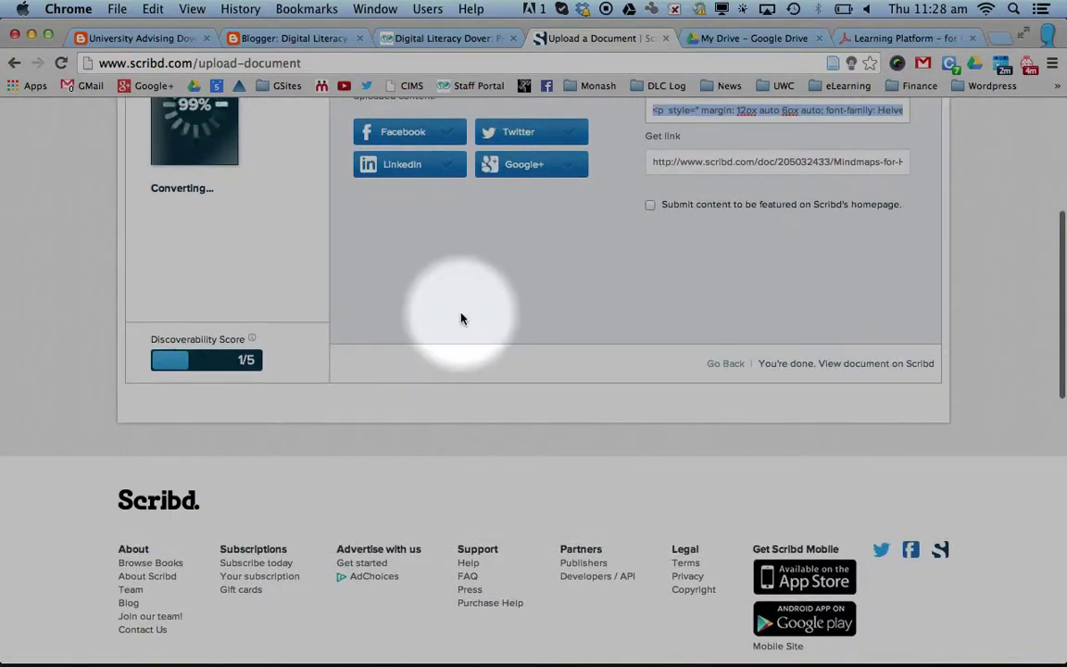
scroll(462, 316, "up", 5)
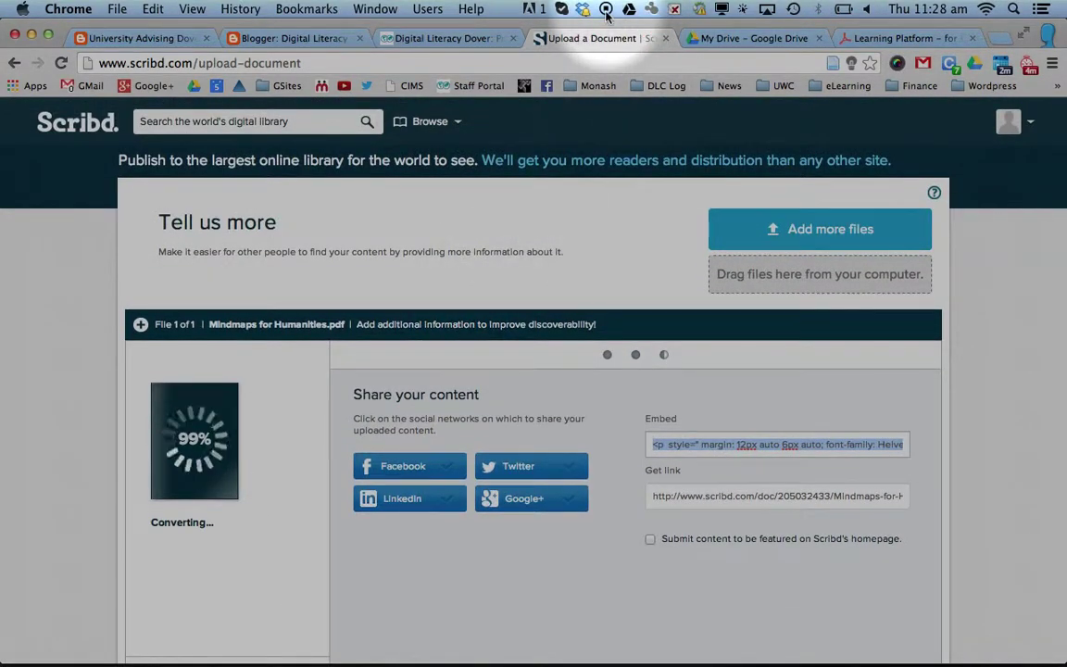